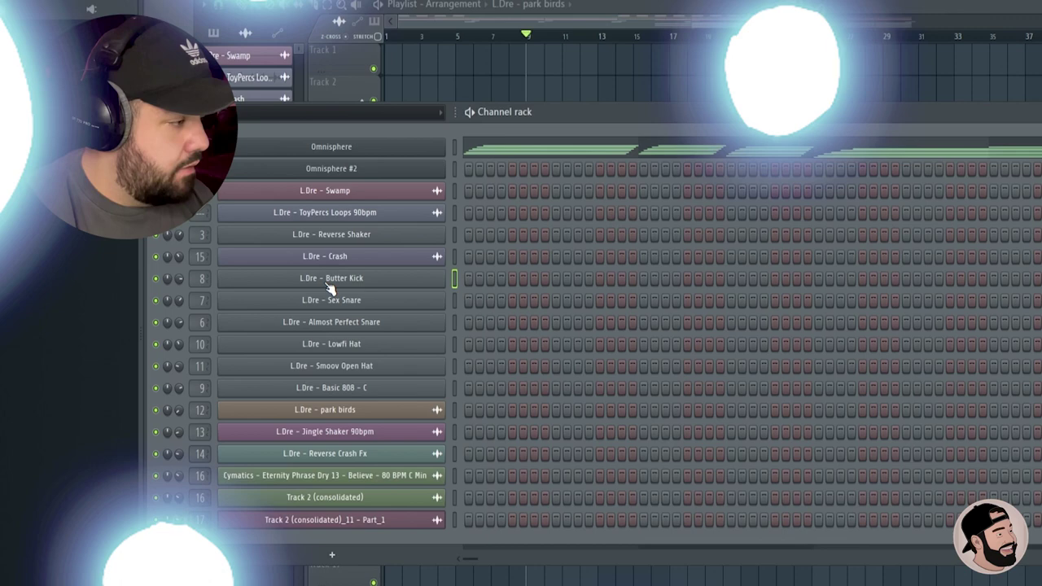
- Make L.Dre - Basic 808 the current channel and return the Channel rack to the front
left_click_drag(561, 112, 569, 111)
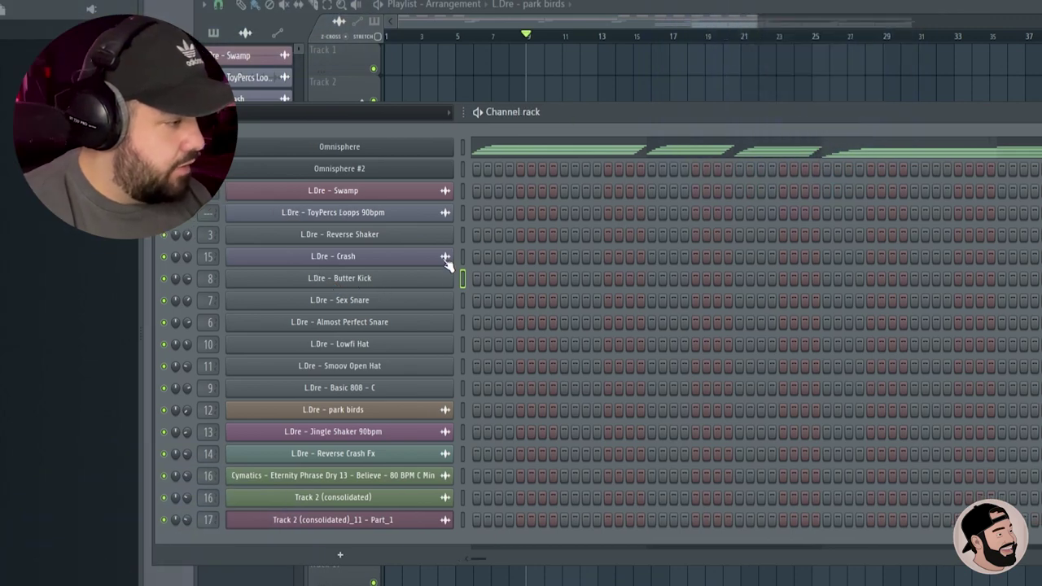
left_click(464, 350)
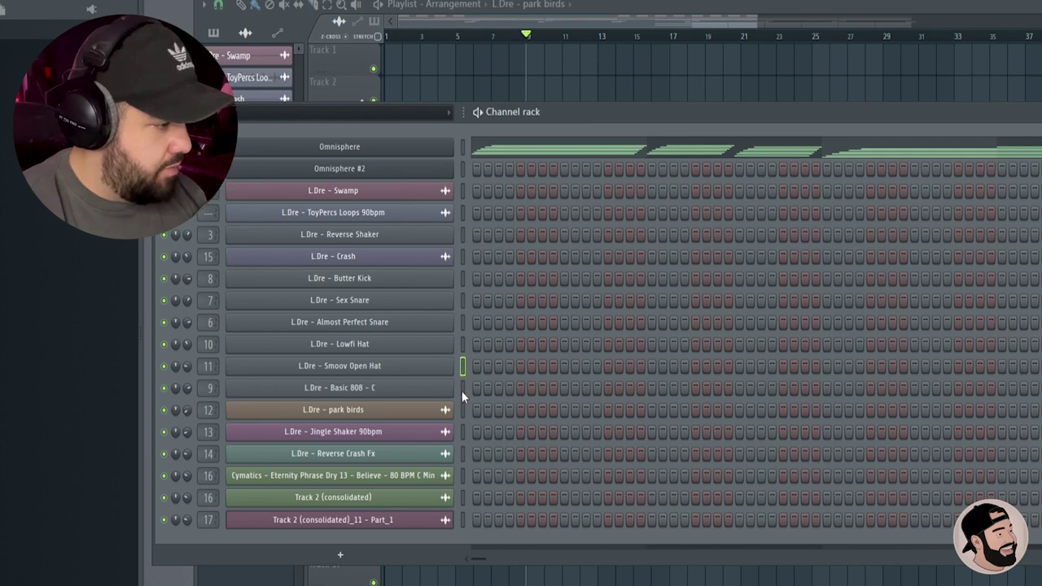
left_click(461, 390)
left_click(532, 98)
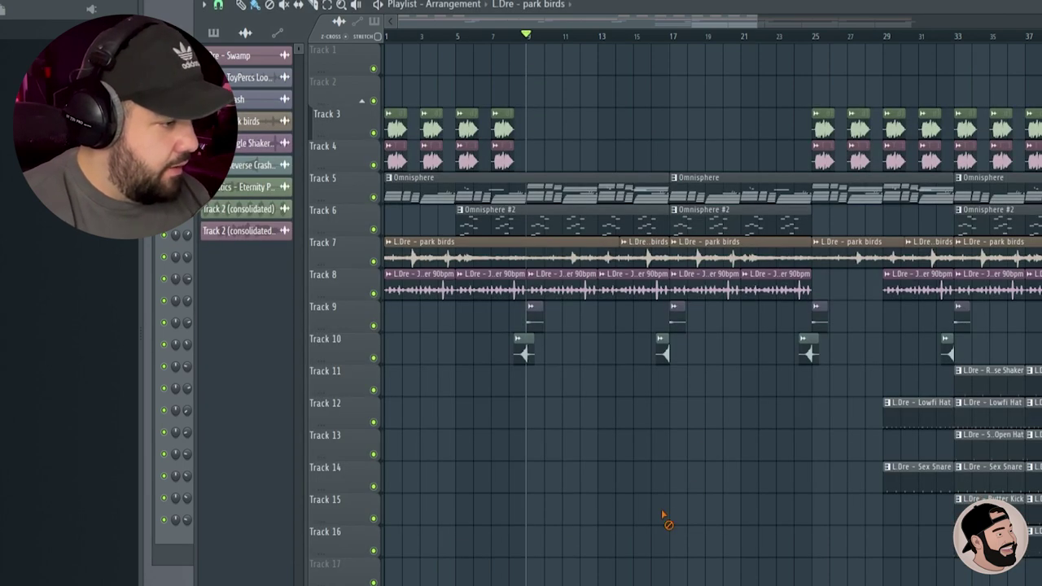
key("F6")
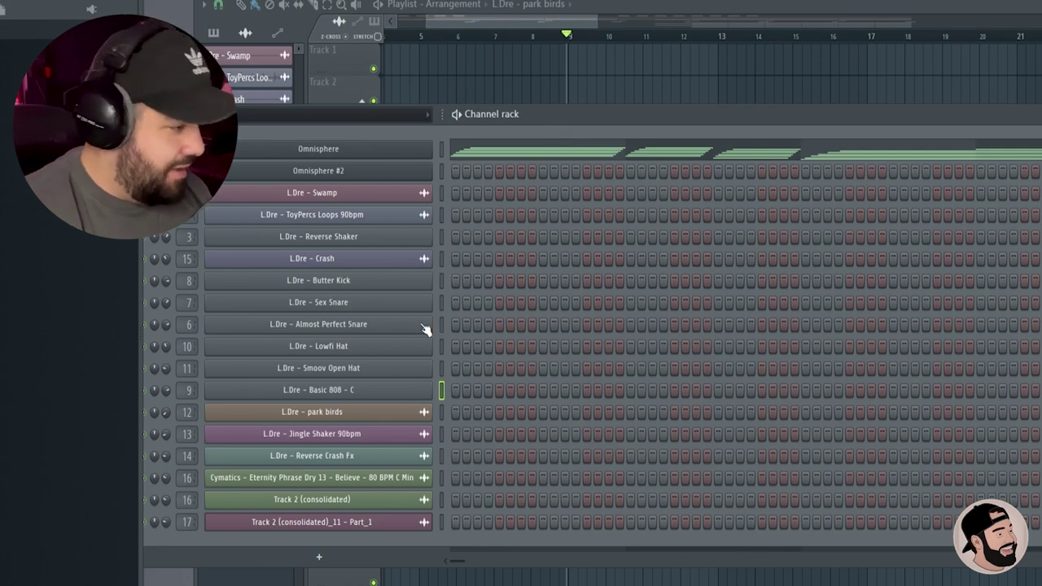
- Insert a Layer channel below Basic 808 and select the drum channels Butter Kick through Smoov Open Hat
right_click(362, 411)
mouse_move(409, 412)
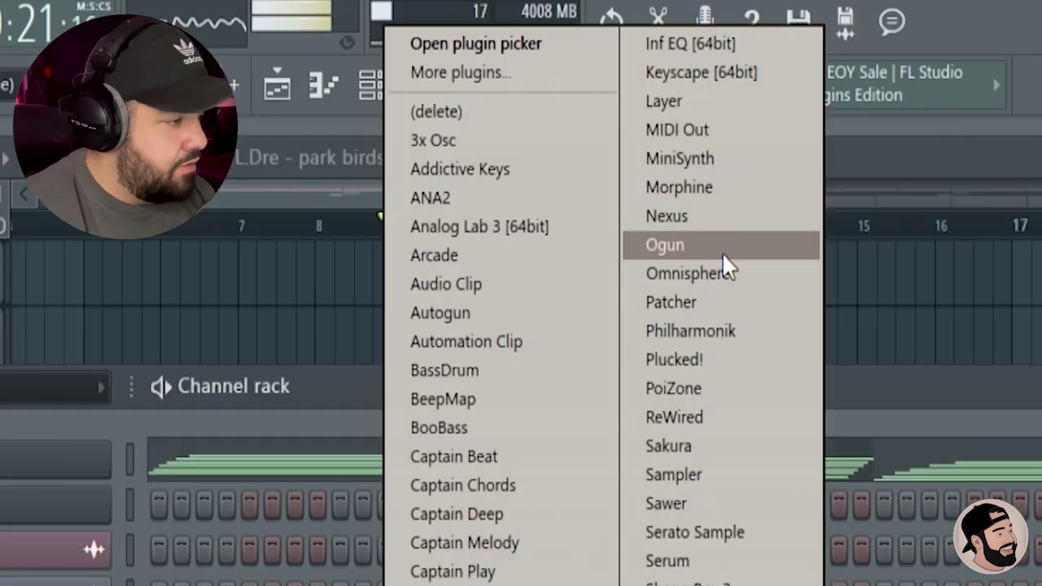
left_click(693, 101)
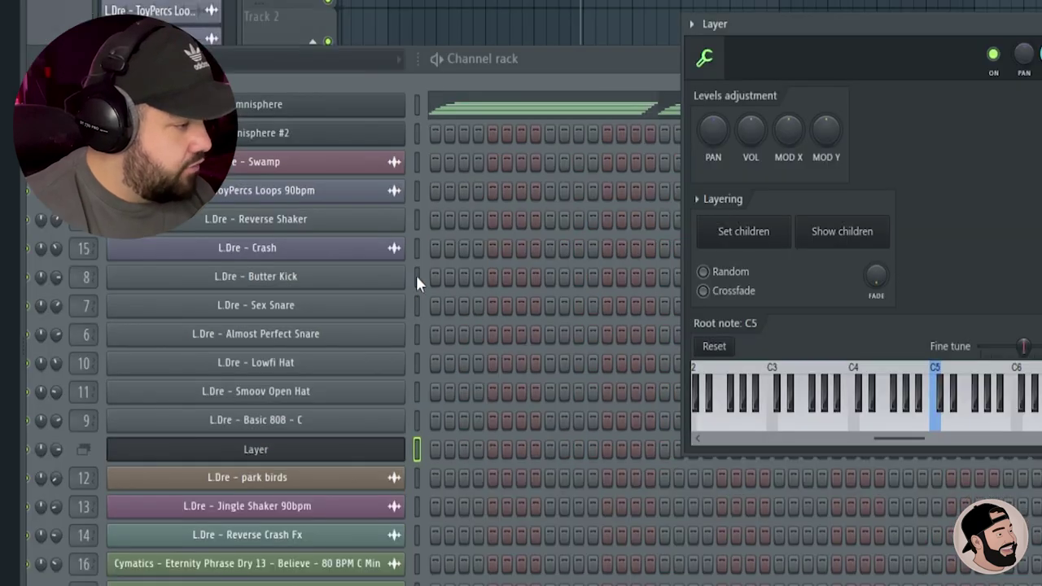
left_click_drag(416, 277, 416, 391)
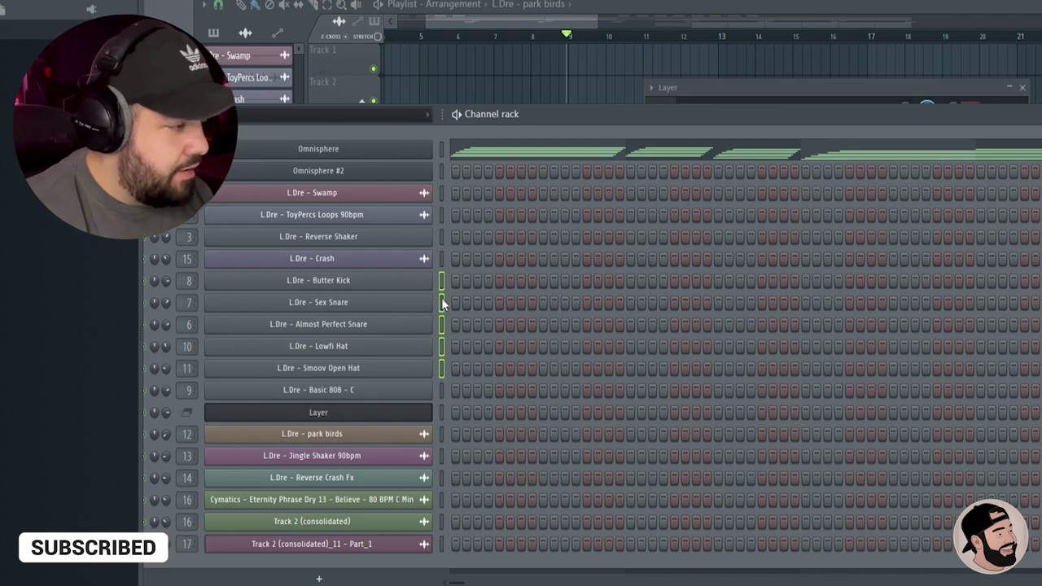
- Set the Layer's Layering option to Split children so each drum channel gets its own key
left_click(843, 91)
left_click_drag(814, 91, 734, 49)
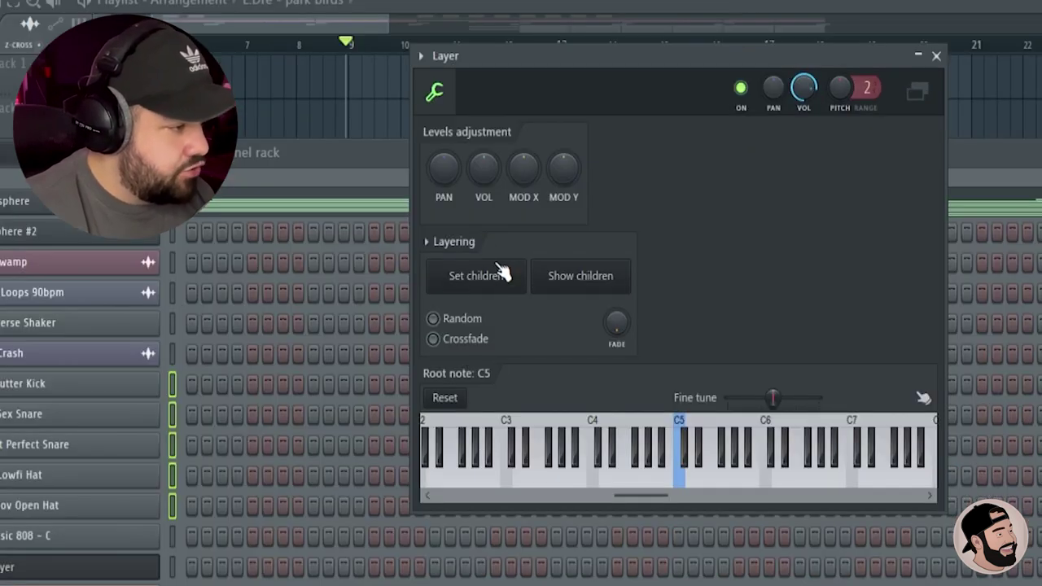
left_click(433, 243)
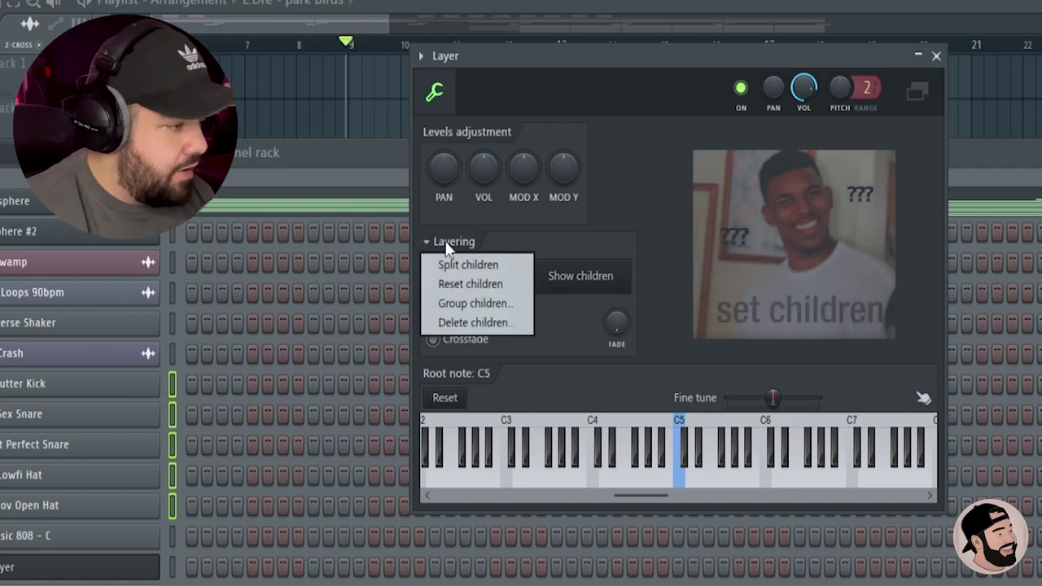
left_click(458, 259)
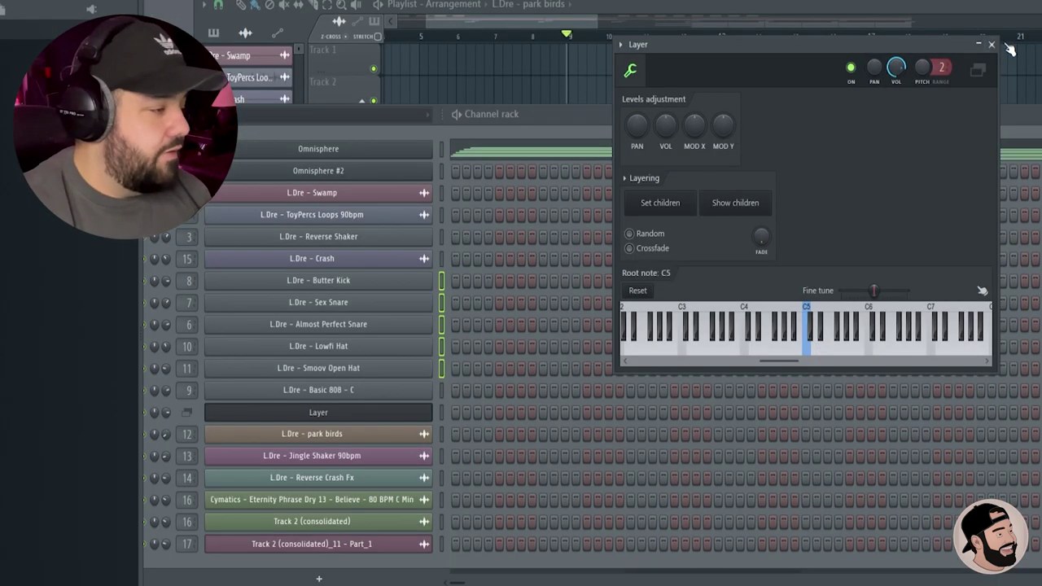
left_click(585, 107)
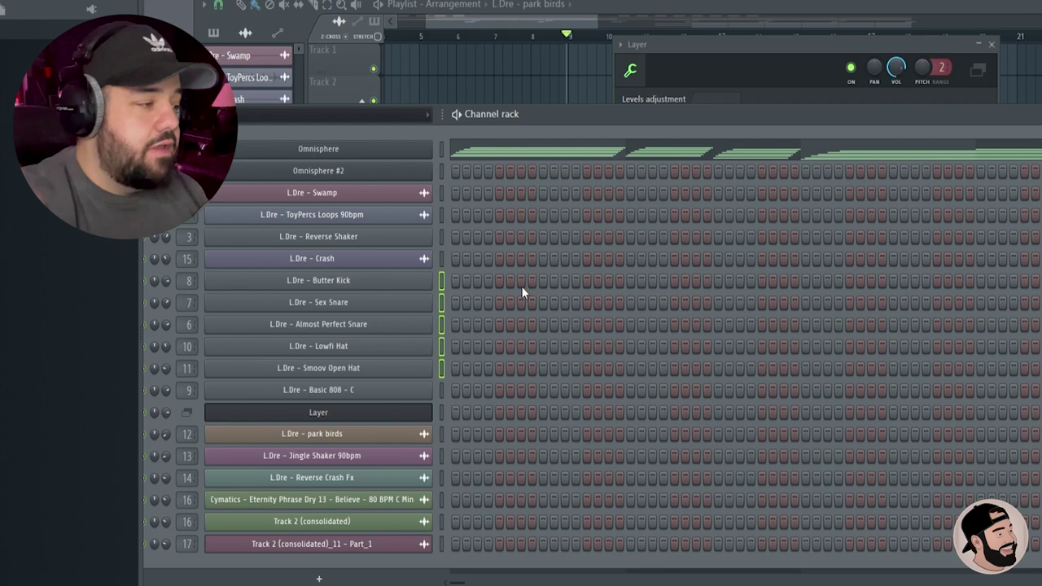
- Select only the Layer channel, loop bars 9–17 in the Playlist, and start playback
left_click(441, 413)
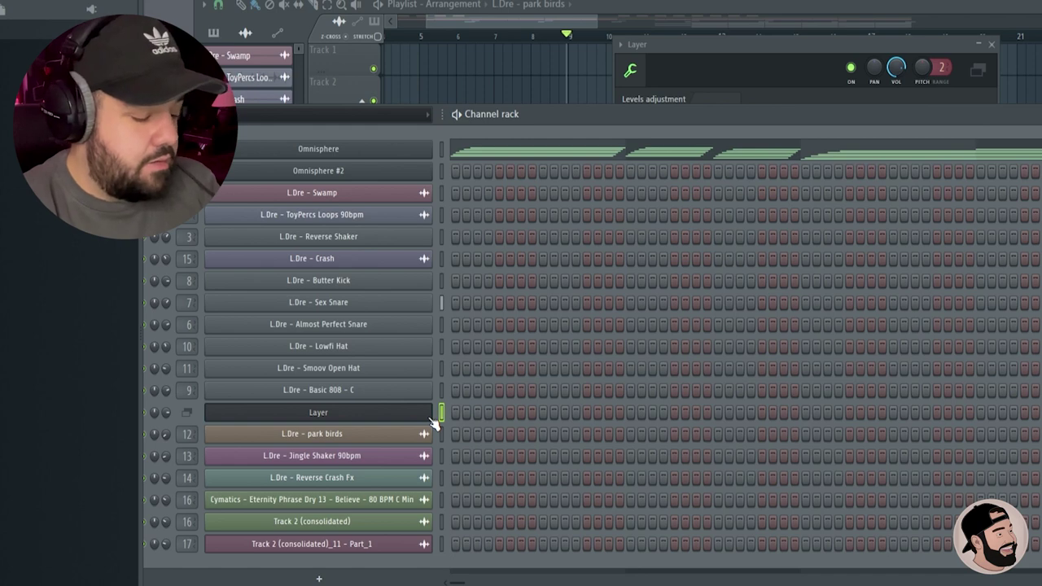
left_click(539, 45)
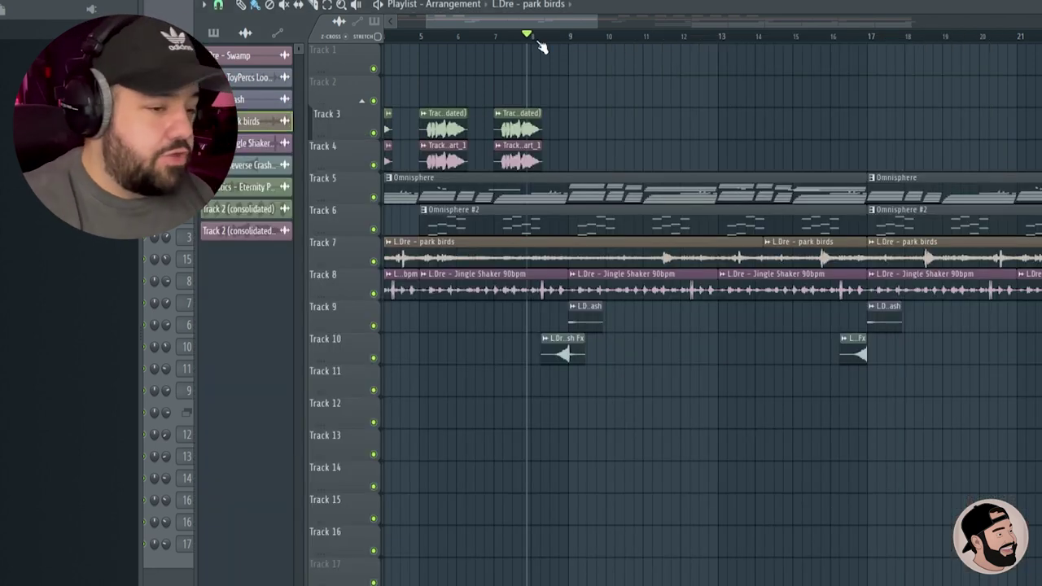
left_click_drag(570, 36, 871, 37)
key("space")
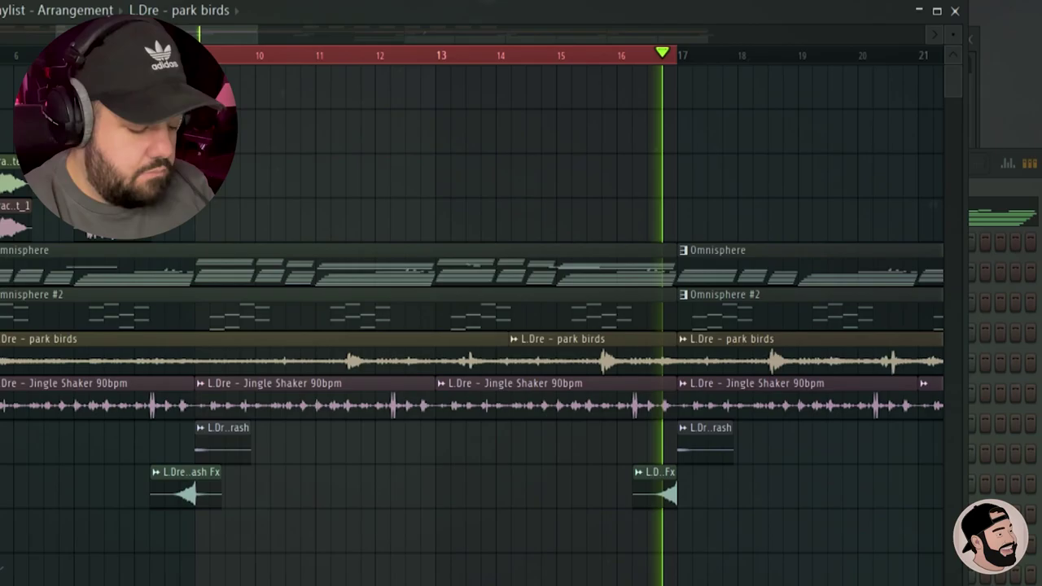
- Stop playback, create the empty Pattern 9, and set recording to Notes
key("space")
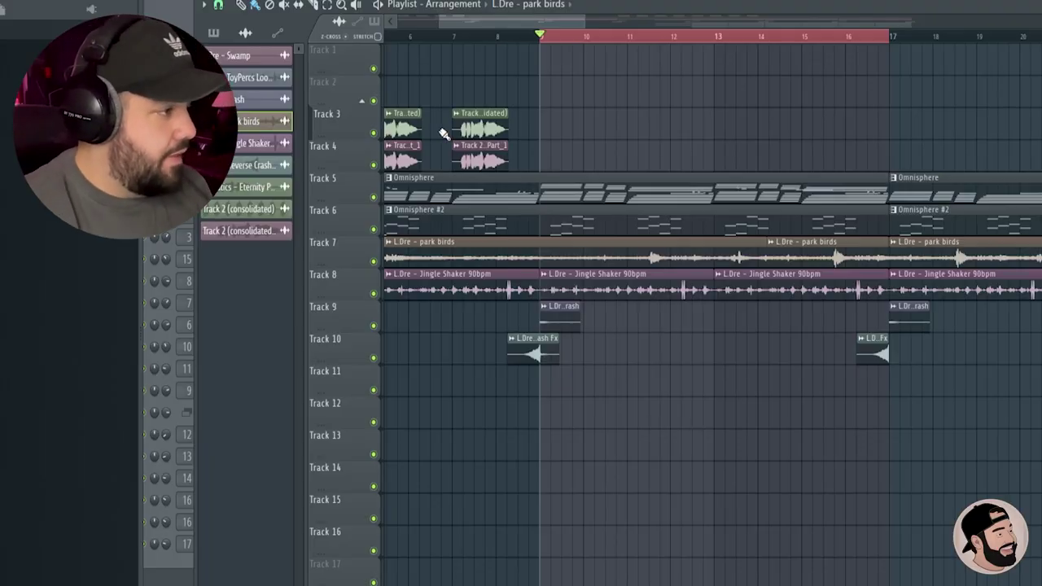
key("F6")
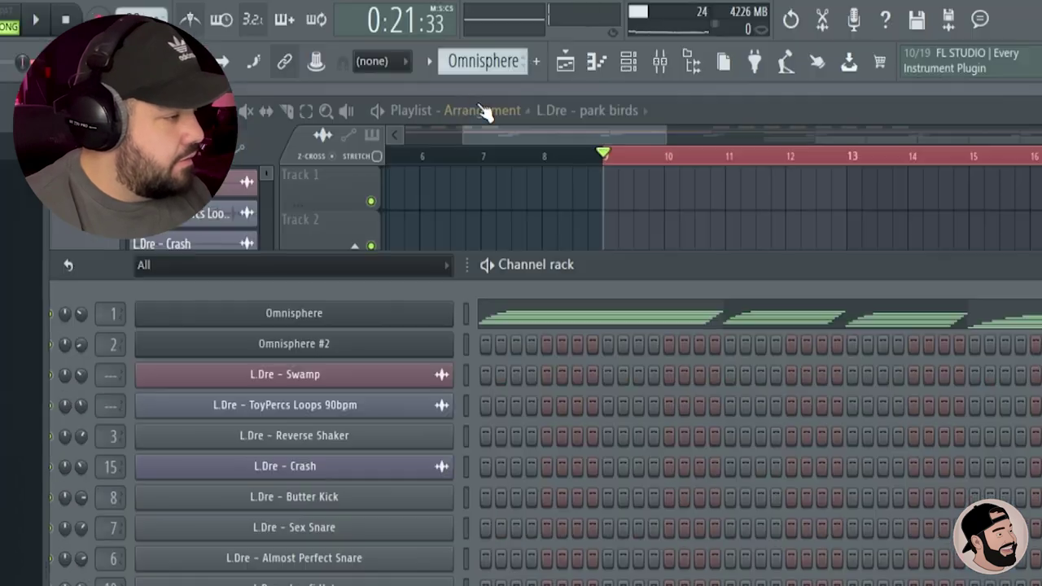
left_click(431, 62)
left_click(640, 129)
left_click(333, 165)
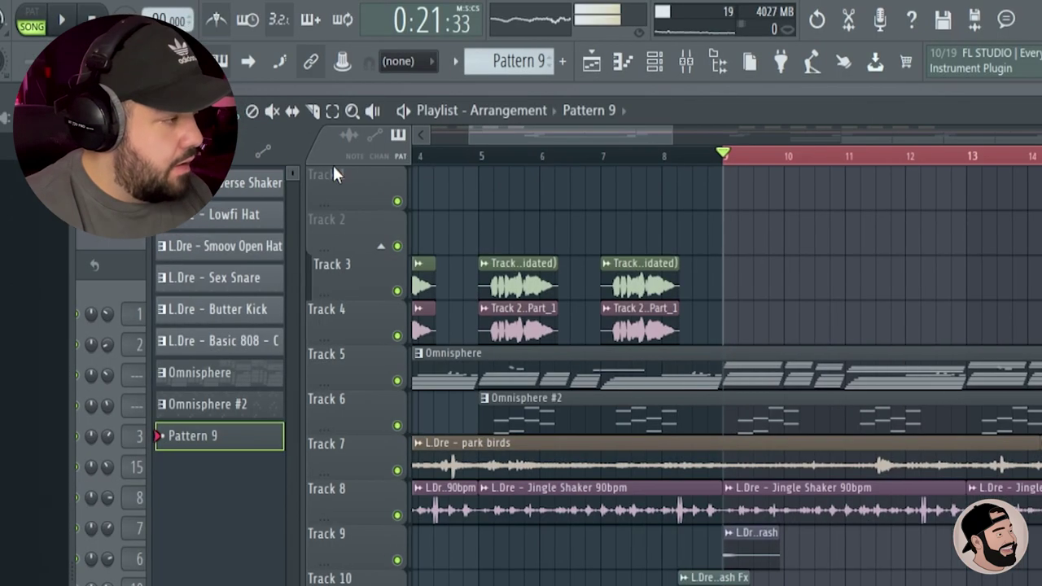
right_click(89, 20)
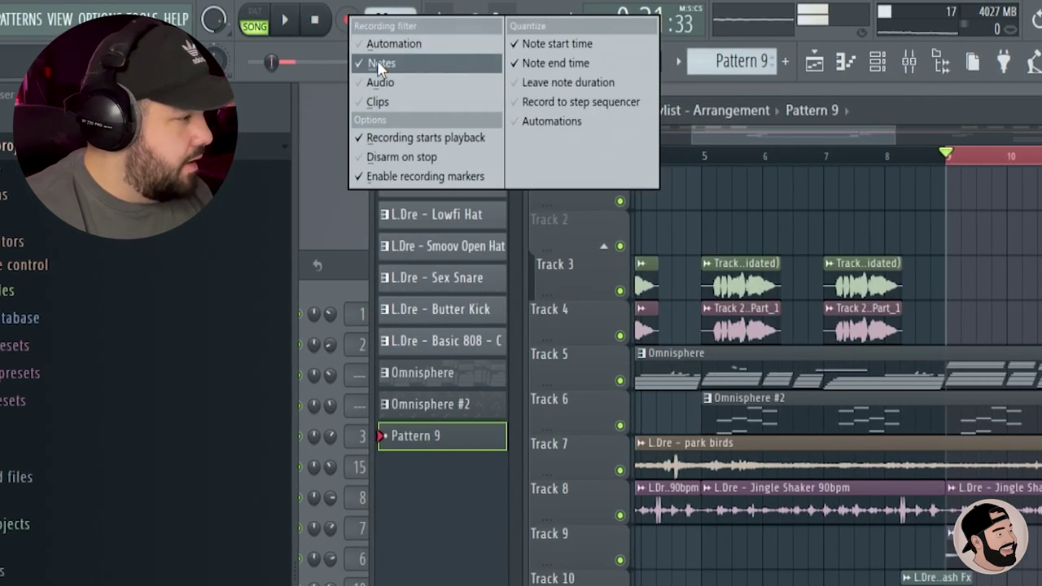
left_click(552, 120)
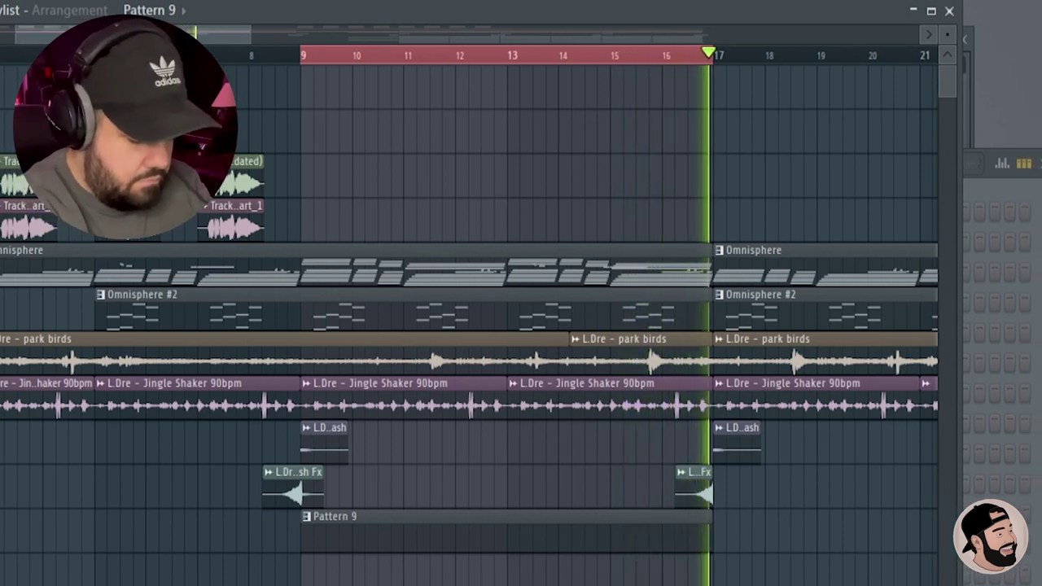
key("space")
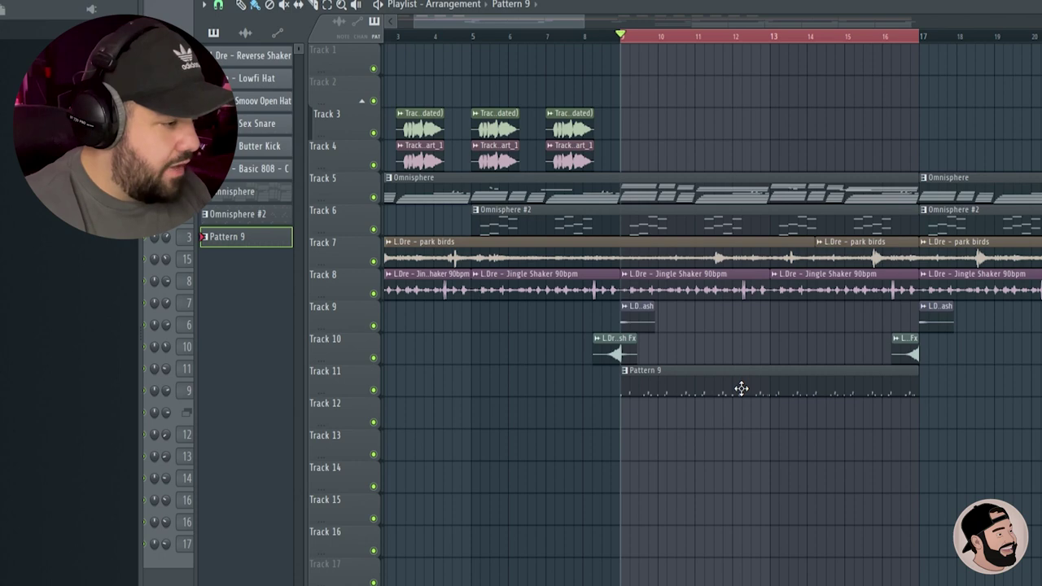
double_click(741, 388)
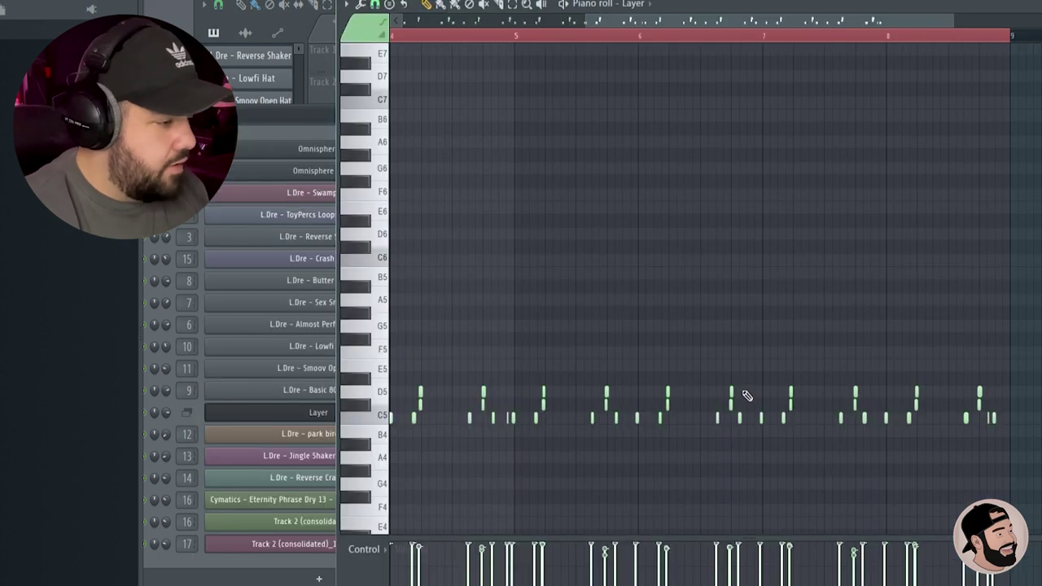
key("F6")
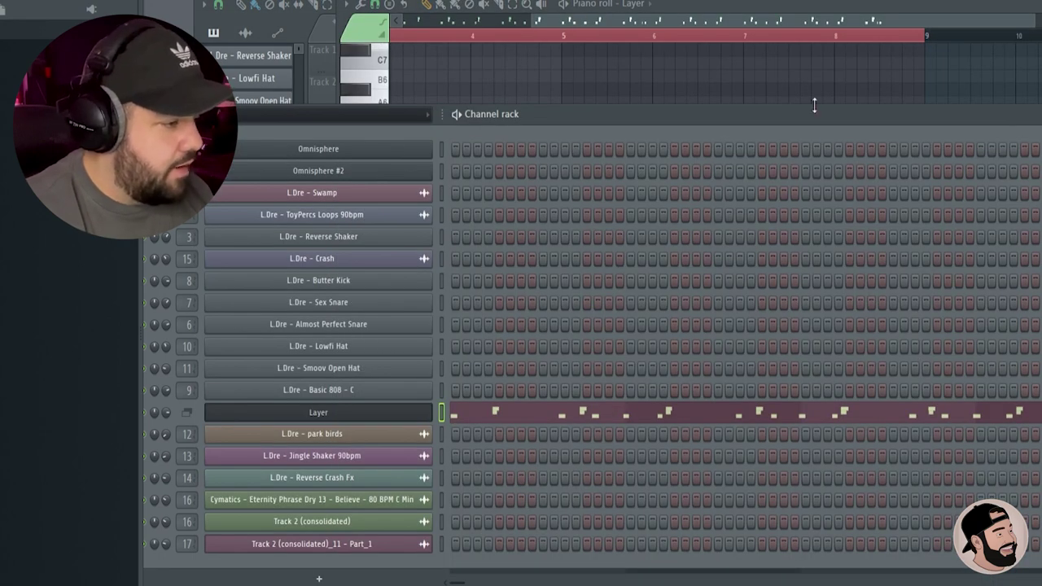
key("F7")
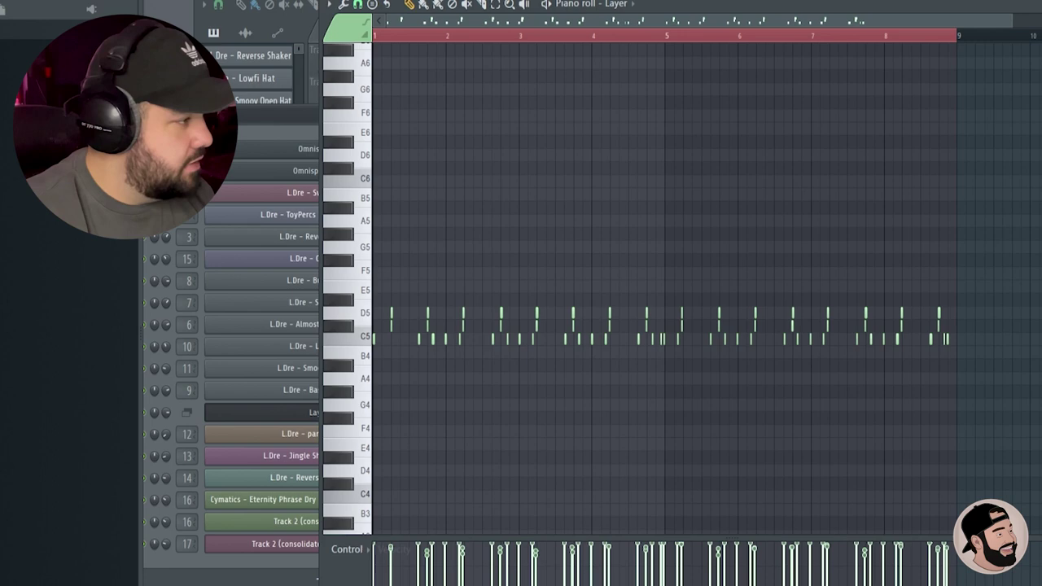
key("F7")
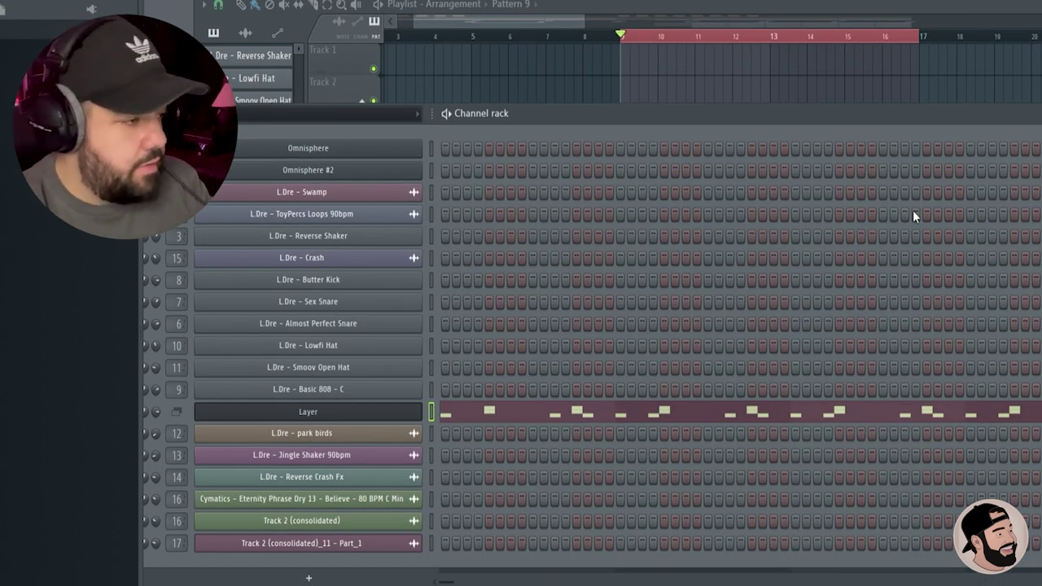
key("F5")
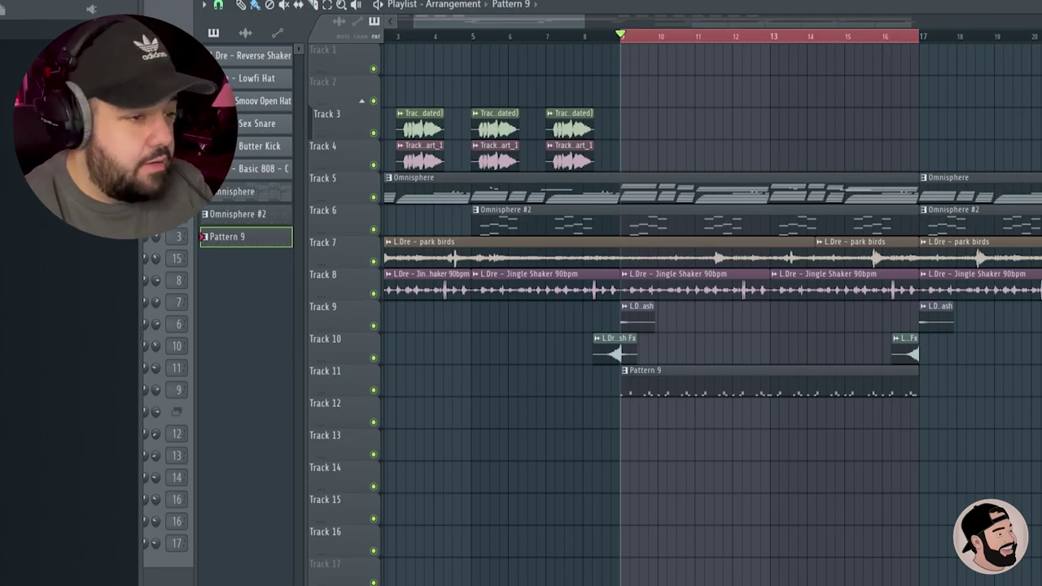
- Create empty Pattern 10 with F4 and start playback to record the second drum take
key("F4")
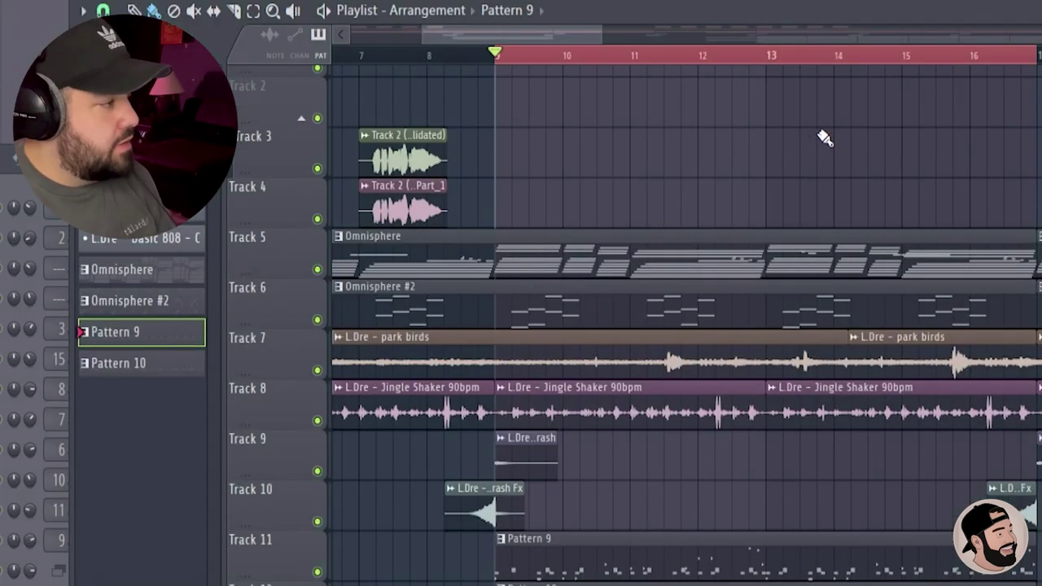
key("space")
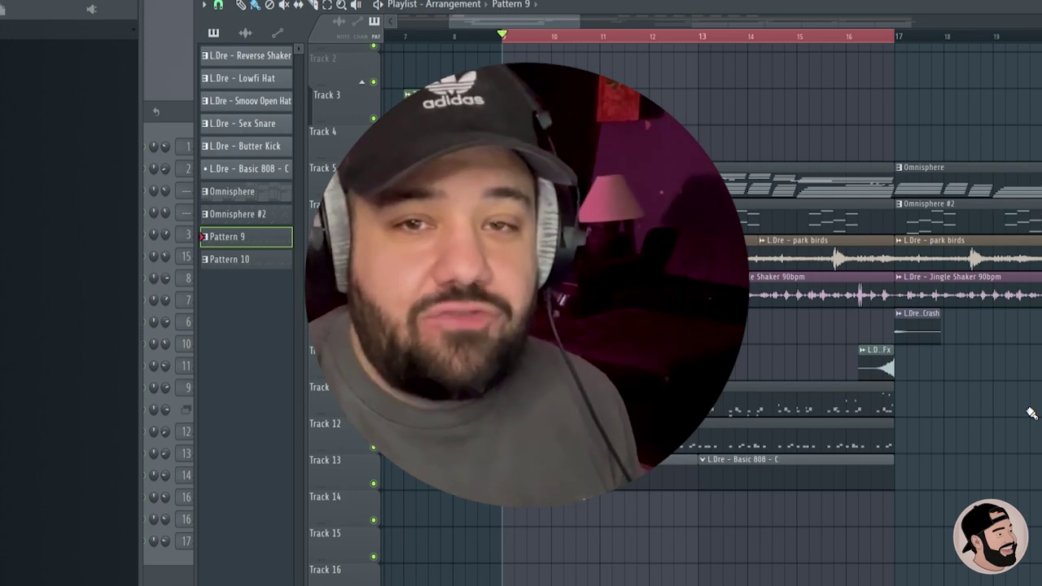
scroll(1032, 413, "down", 2)
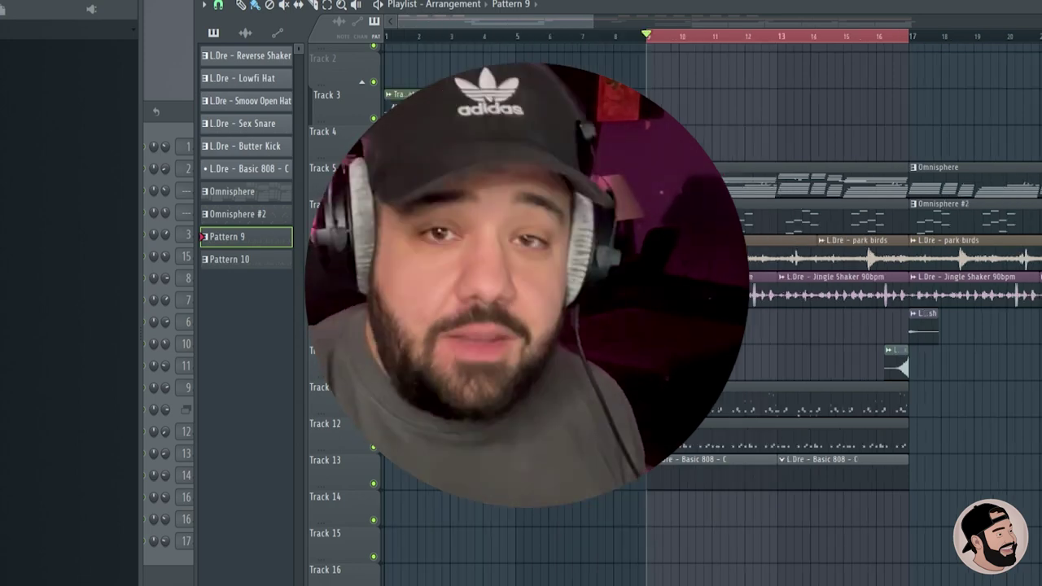